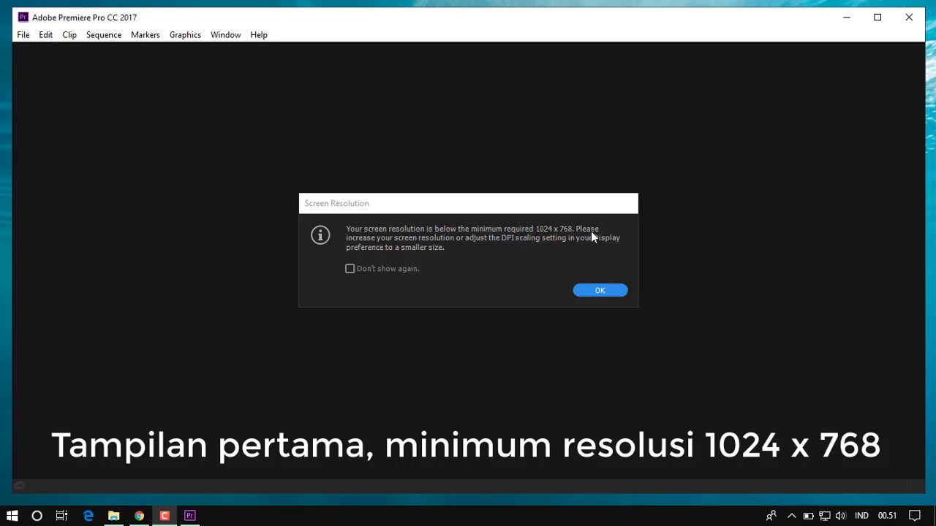
Step: Dismiss the Screen Resolution warning so Premiere Pro reaches the Start screen
{"action": "left_click", "coordinate": [603, 293]}
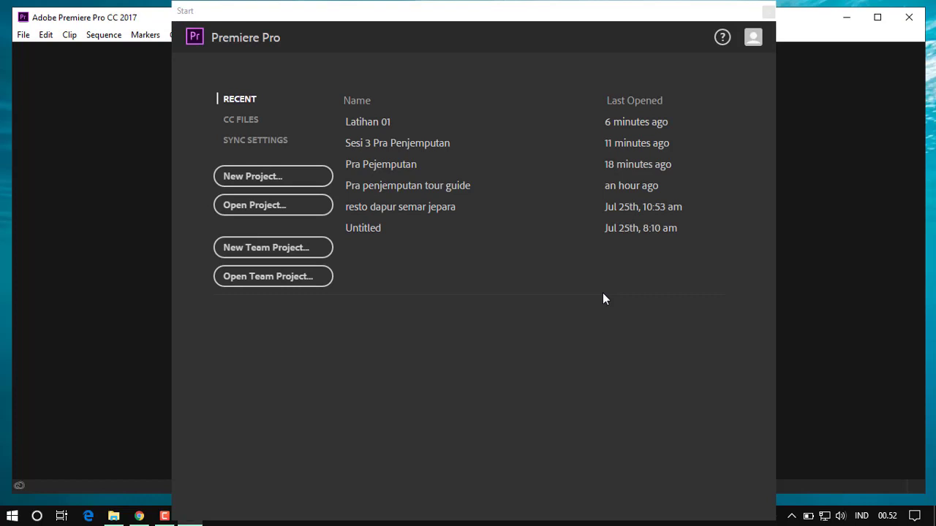
Step: Create a new project named 'Latihan 1 Adobe Premiere CC 2017', keeping the TOUR GUIDE location
{"action": "left_click", "coordinate": [262, 183]}
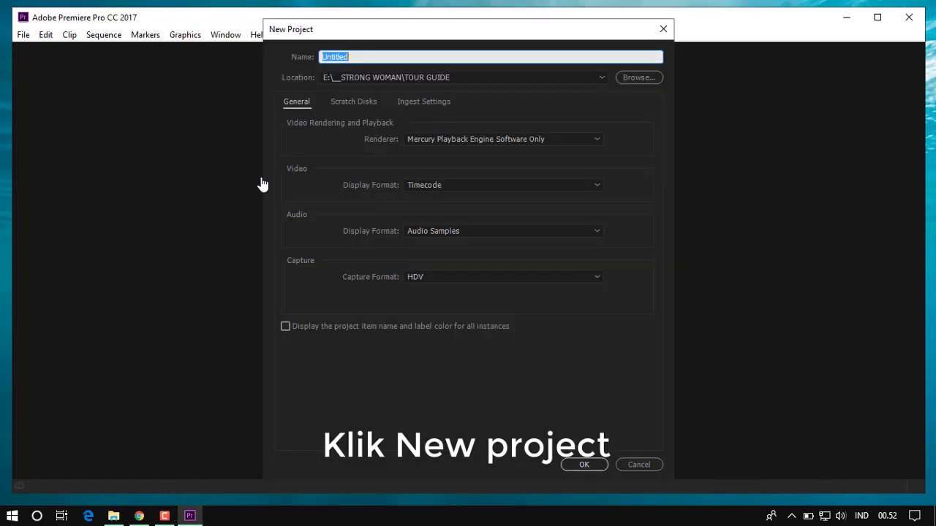
{"action": "type", "text": "L"}
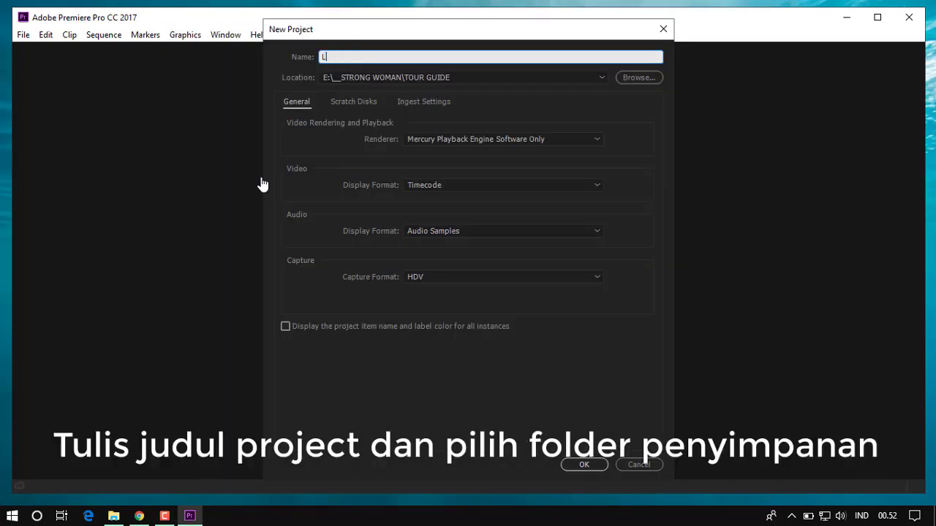
{"action": "type", "text": "atihan "}
{"action": "type", "text": "1"}
{"action": "type", "text": " Adobe "}
{"action": "type", "text": "Premie"}
{"action": "type", "text": "re "}
{"action": "type", "text": "CC "}
{"action": "type", "text": "2017"}
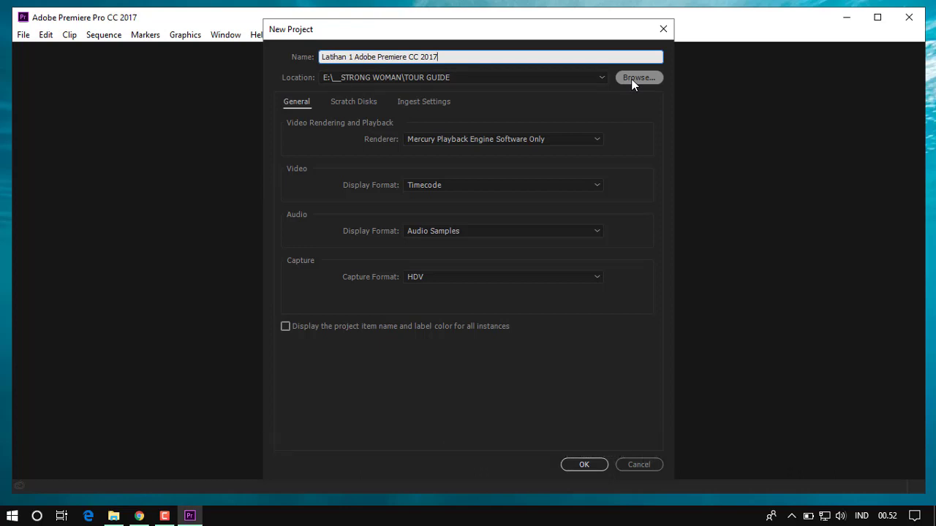
{"action": "left_click", "coordinate": [585, 465]}
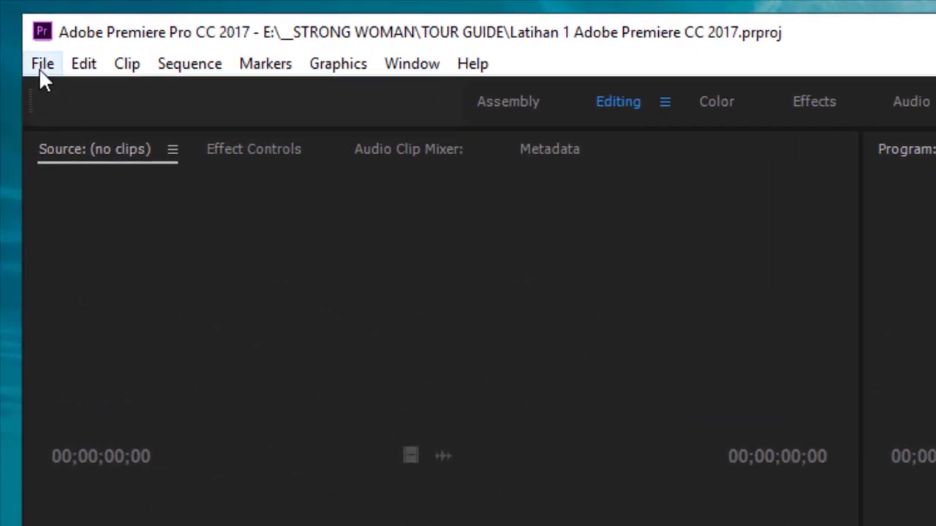
Step: Open the New Sequence dialog via File > New > Sequence
{"action": "left_click", "coordinate": [41, 70]}
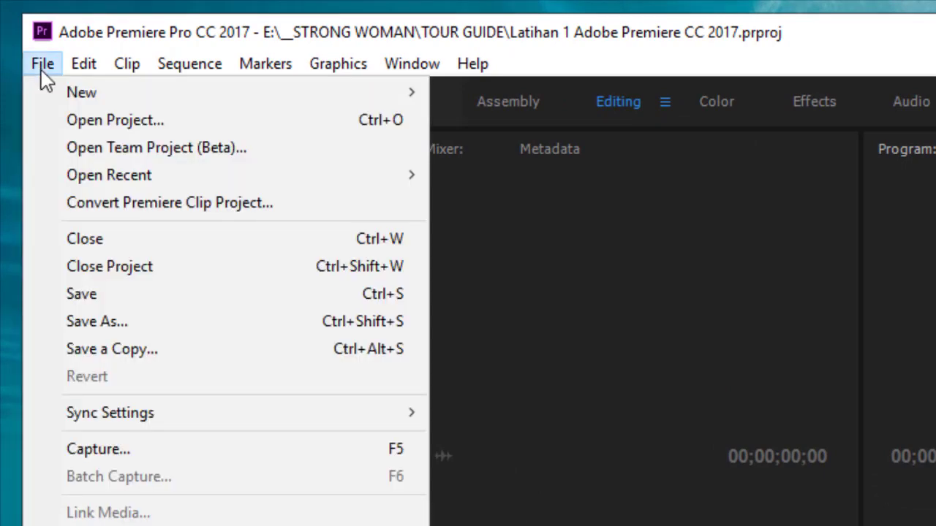
{"action": "mouse_move", "coordinate": [71, 89]}
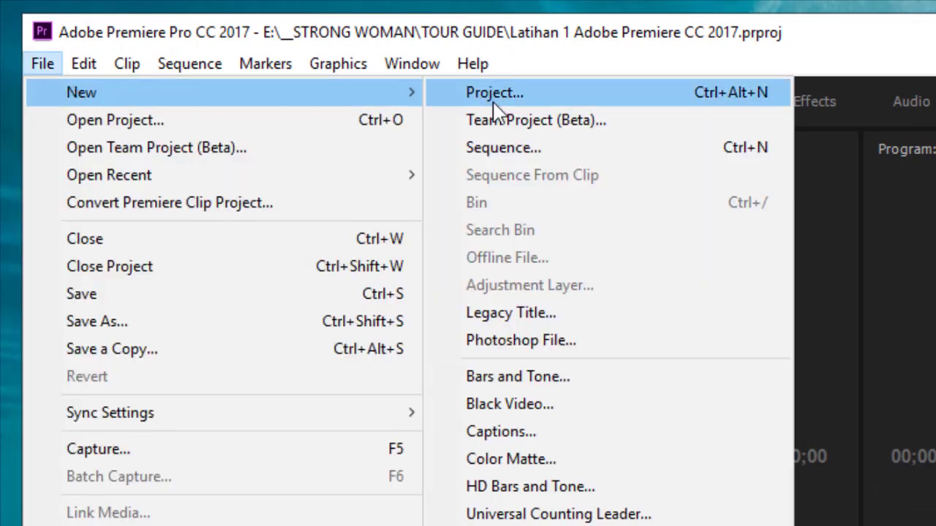
{"action": "left_click", "coordinate": [502, 155]}
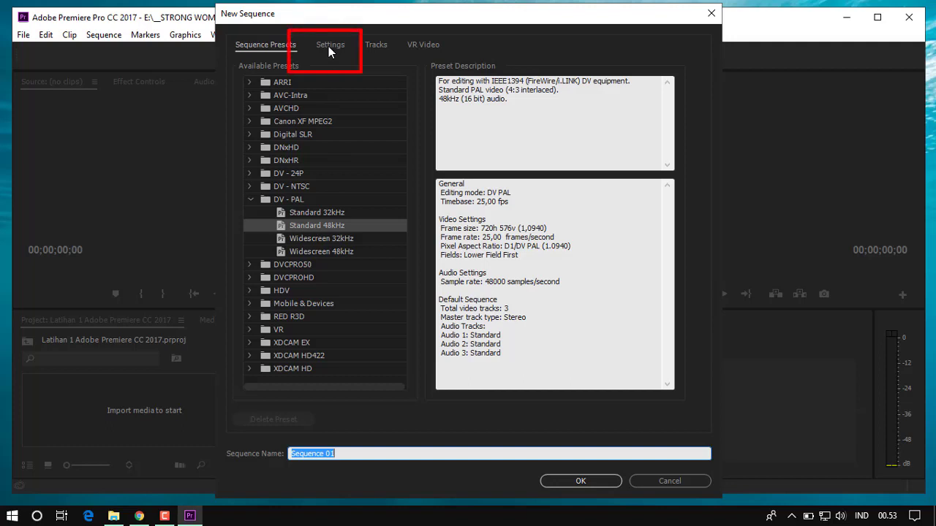
Step: Set the sequence Editing Mode to HDV 720p and create Sequence 01
{"action": "left_click", "coordinate": [328, 46]}
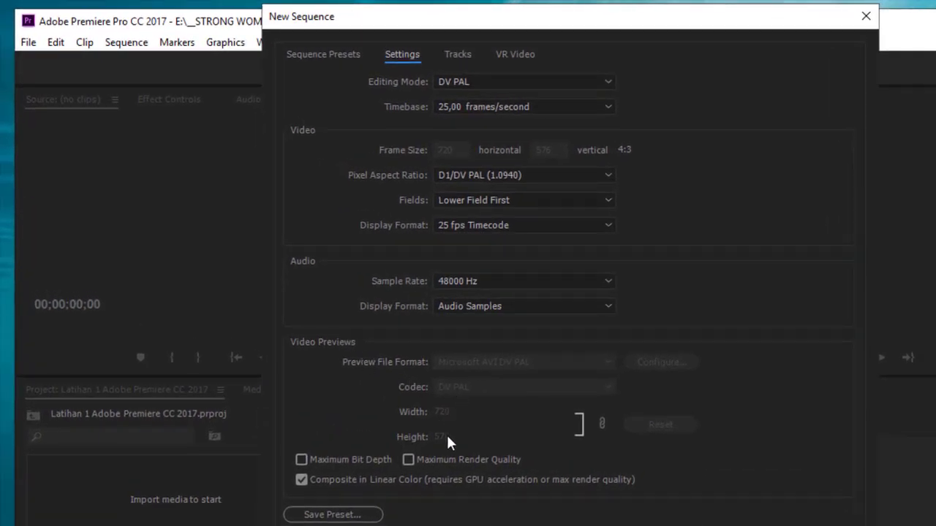
{"action": "left_click", "coordinate": [541, 83]}
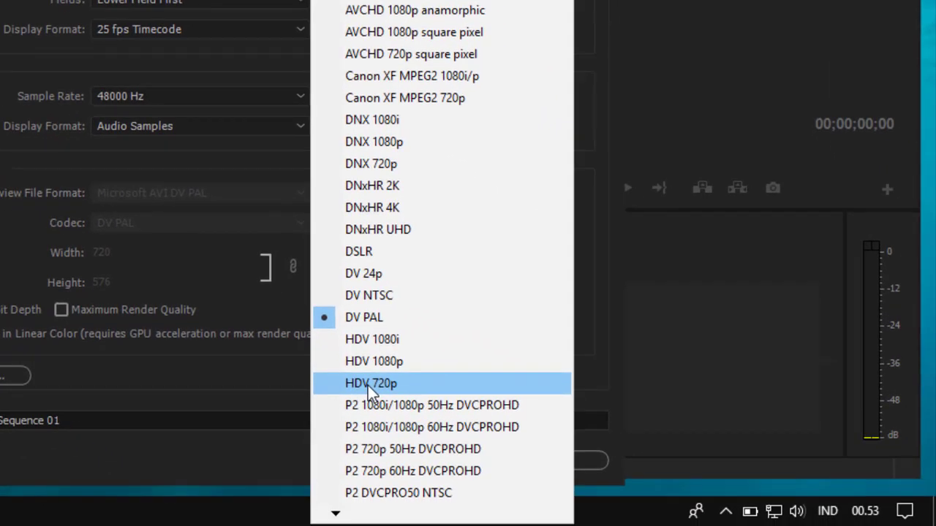
{"action": "left_click", "coordinate": [367, 385]}
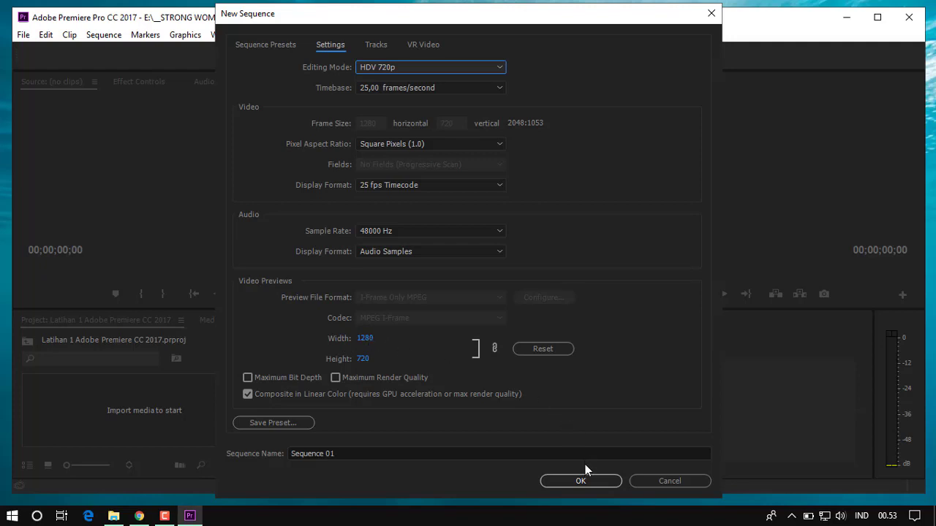
{"action": "left_click", "coordinate": [577, 481]}
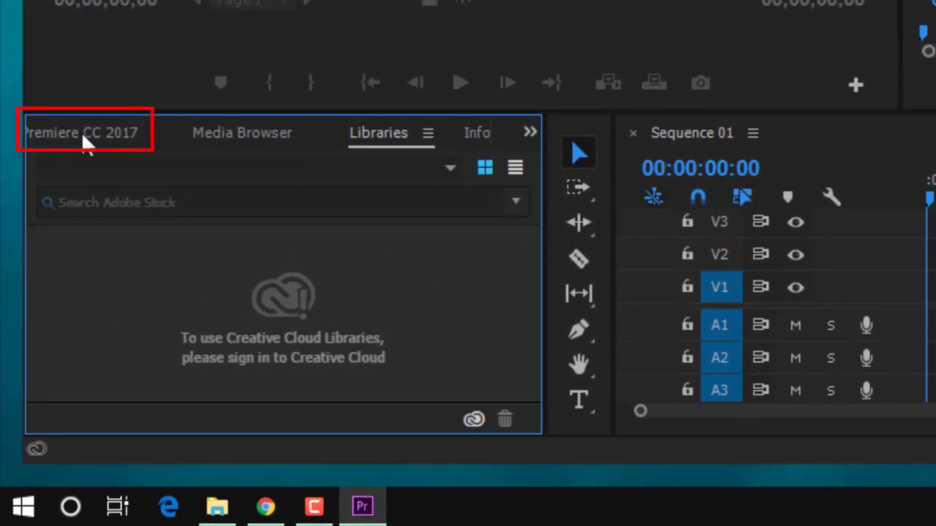
Step: In the Project panel, start a new 1280x720 Color Matte item from the New Item menu
{"action": "left_click", "coordinate": [103, 137]}
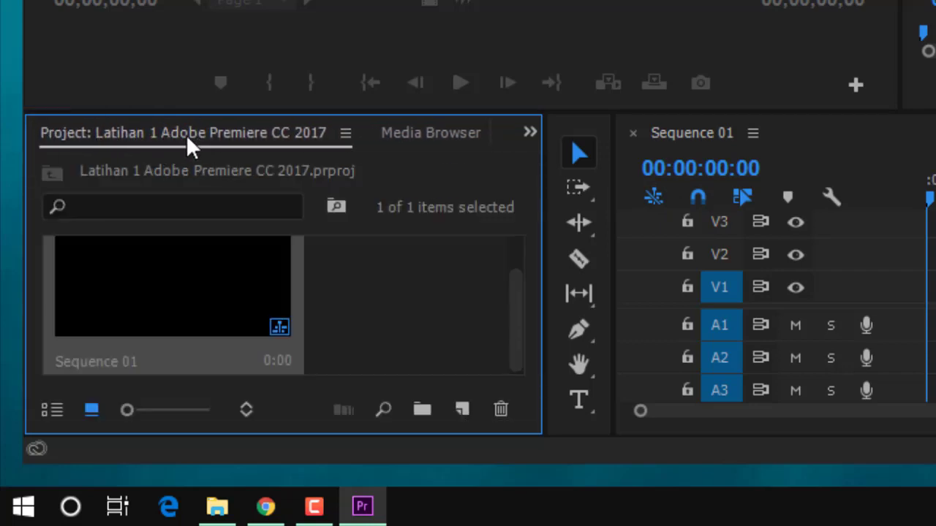
{"action": "left_click", "coordinate": [375, 305]}
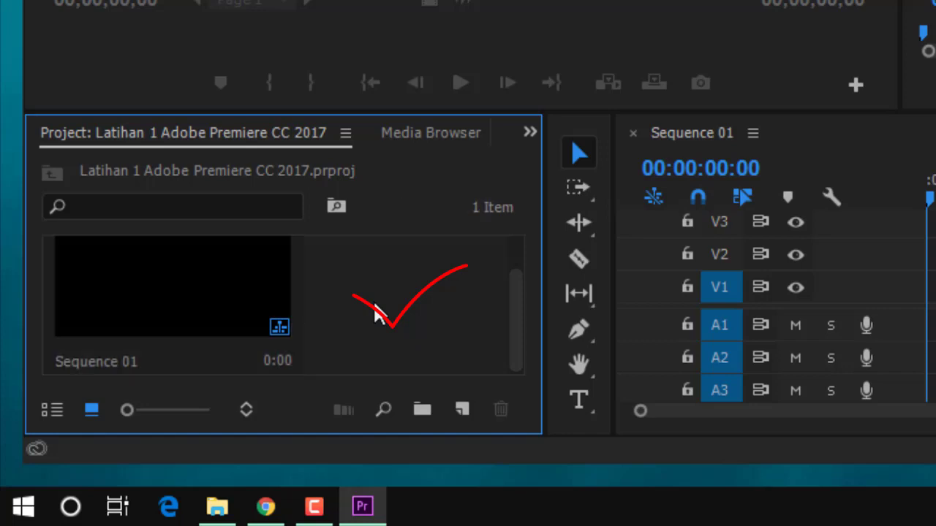
{"action": "right_click", "coordinate": [374, 310]}
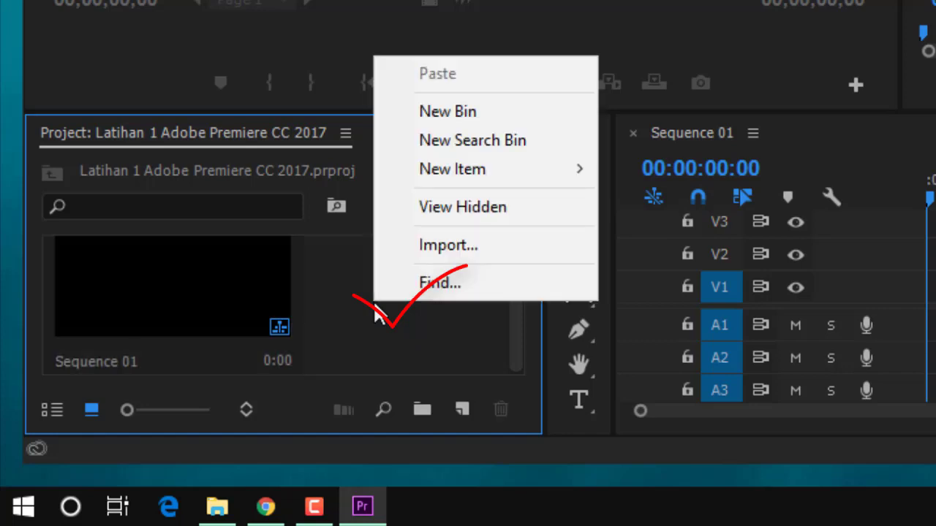
{"action": "mouse_move", "coordinate": [481, 173]}
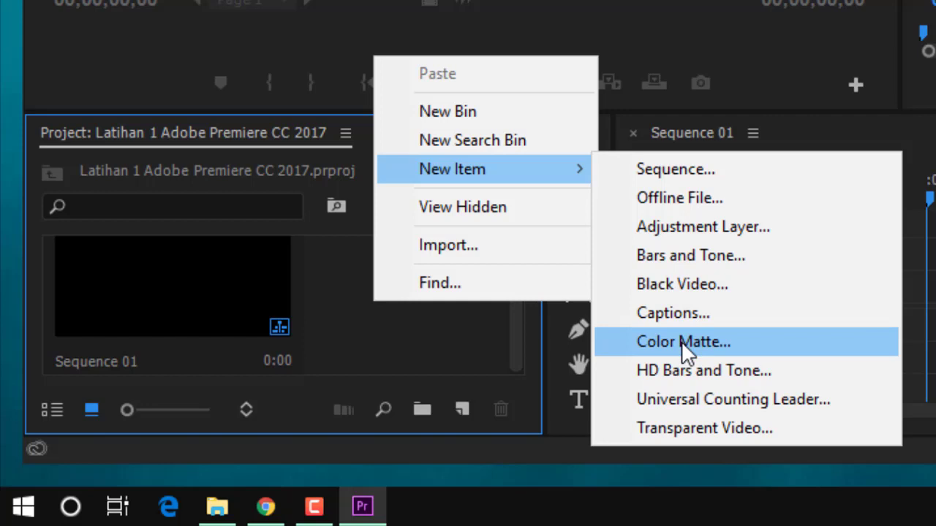
{"action": "left_click", "coordinate": [710, 338]}
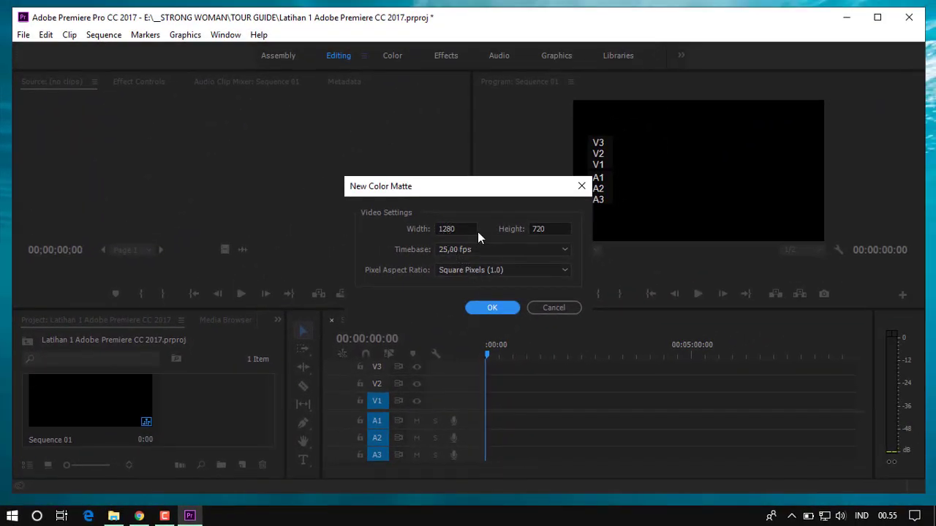
Step: Accept the 1280x720 settings, pick dark red 691717, and keep the name Color Matte
{"action": "left_click", "coordinate": [490, 308]}
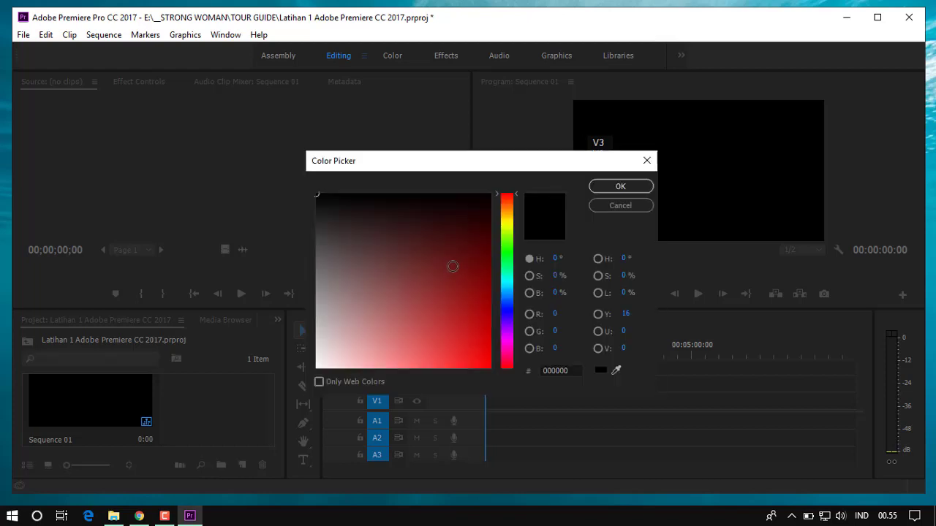
{"action": "left_click", "coordinate": [452, 266]}
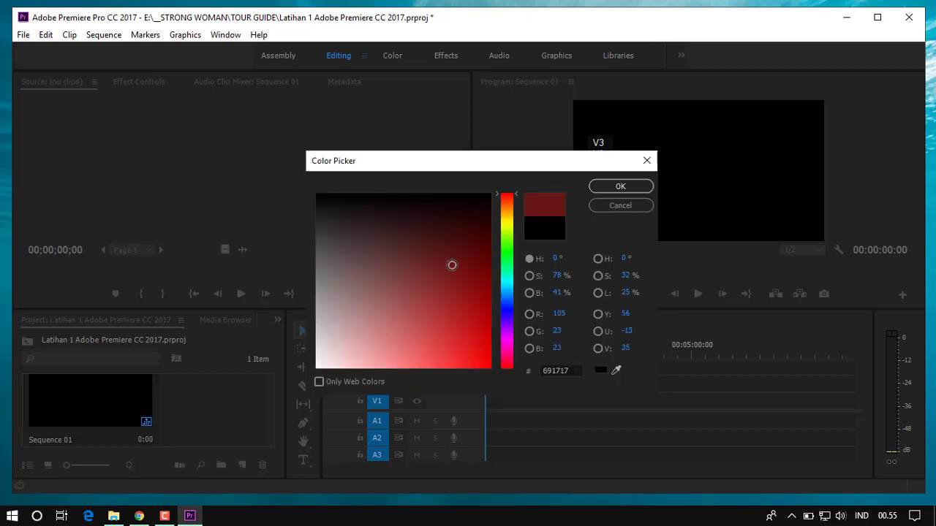
{"action": "left_click", "coordinate": [626, 187]}
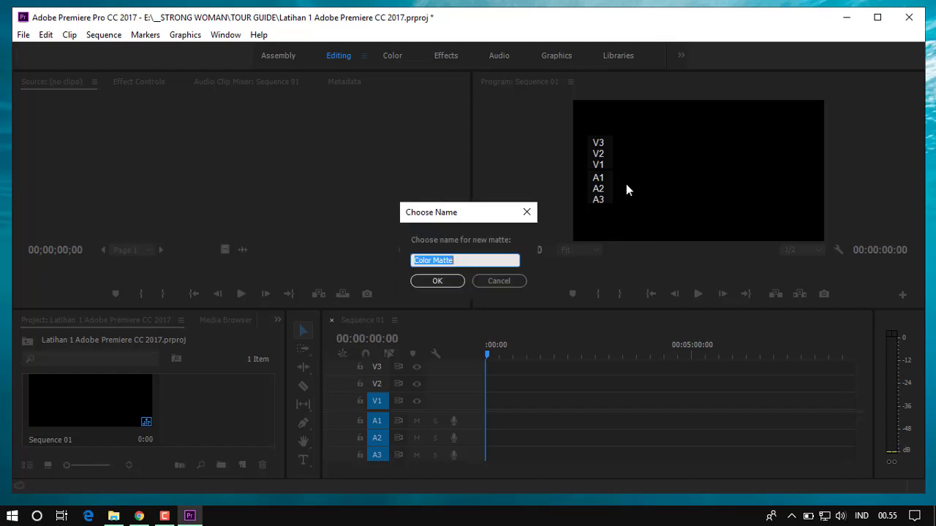
{"action": "left_click", "coordinate": [449, 280]}
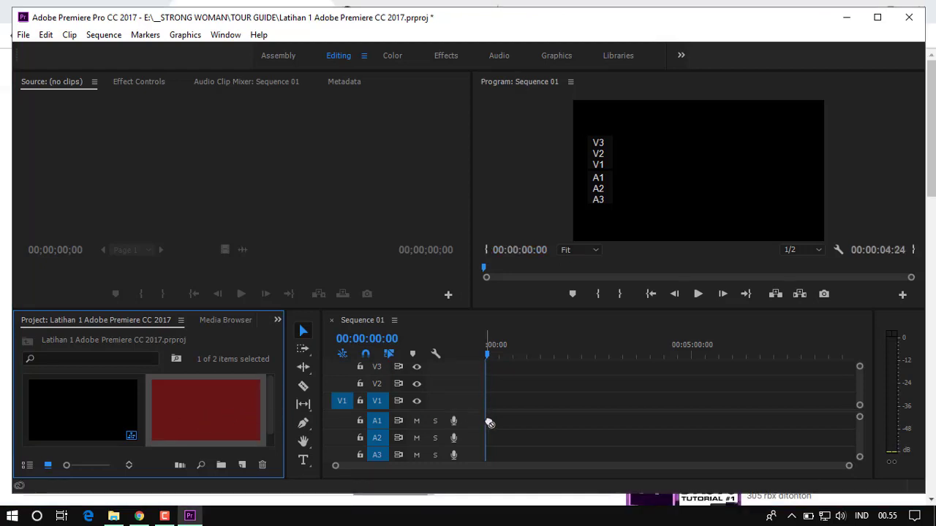
Step: Place the Color Matte on track V1 and lengthen it to 00:02:22:00
{"action": "left_click_drag", "start_coordinate": [467, 420], "coordinate": [499, 413]}
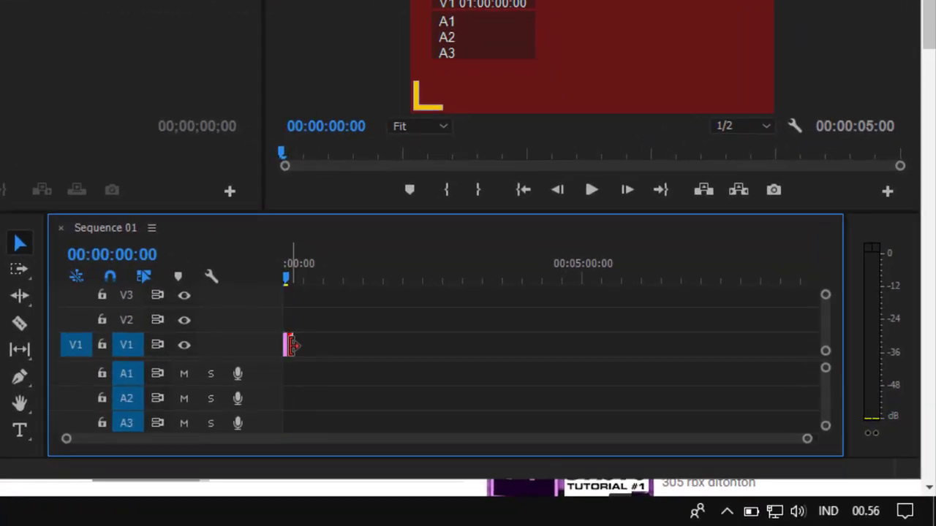
{"action": "left_click_drag", "start_coordinate": [299, 347], "coordinate": [435, 350]}
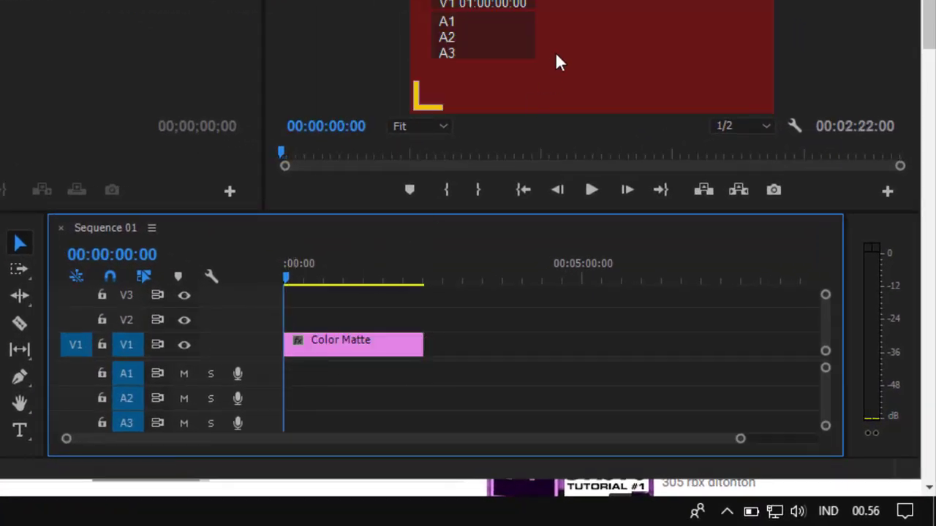
Step: Type the title lines MATERI 3, PRA PENJEMPUTAN and TOUR GUIDE on the red frame
{"action": "left_click", "coordinate": [26, 441]}
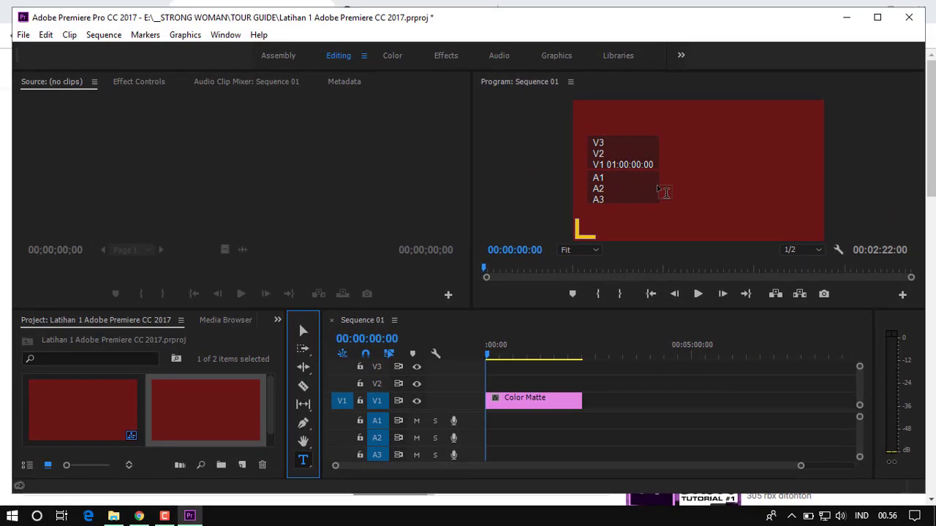
{"action": "left_click", "coordinate": [667, 180]}
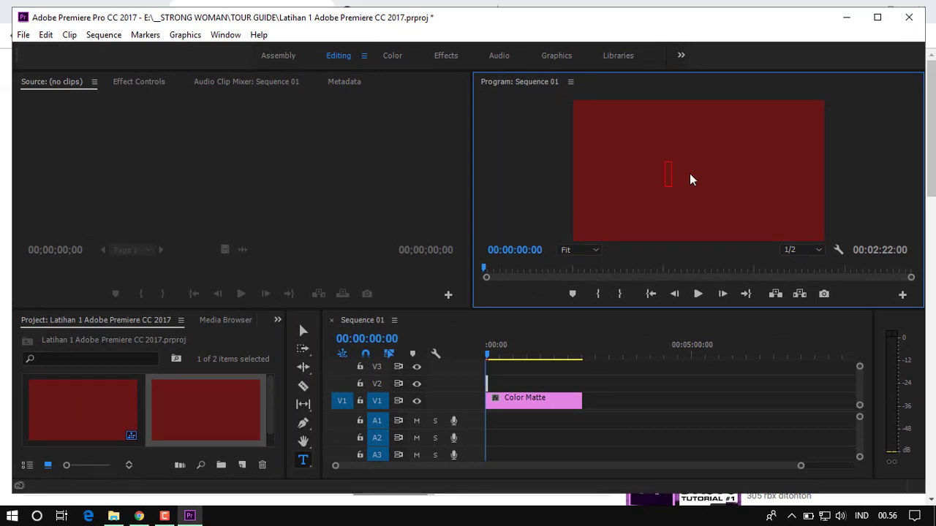
{"action": "type", "text": "M"}
{"action": "type", "text": "ATERI "}
{"action": "type", "text": "3"}
{"action": "key", "text": "Return"}
{"action": "type", "text": "P"}
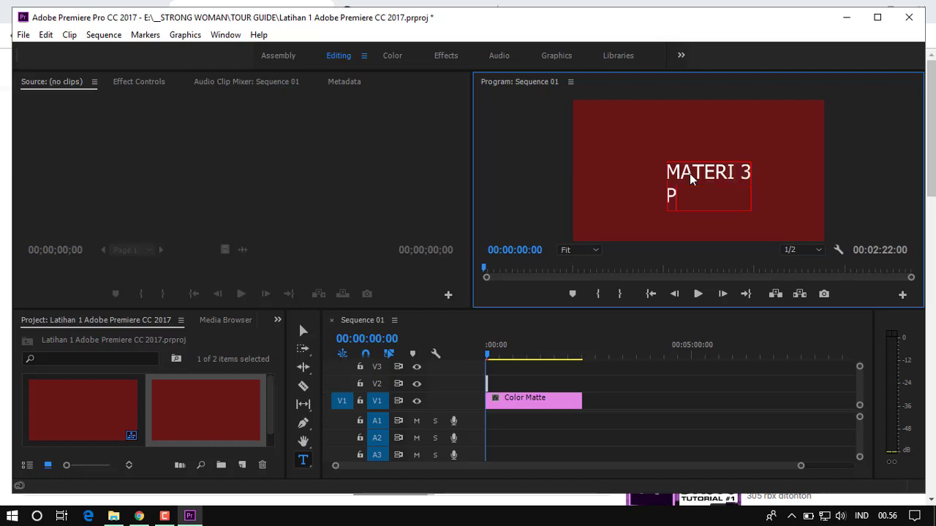
{"action": "type", "text": "R"}
{"action": "type", "text": "A PENJEM"}
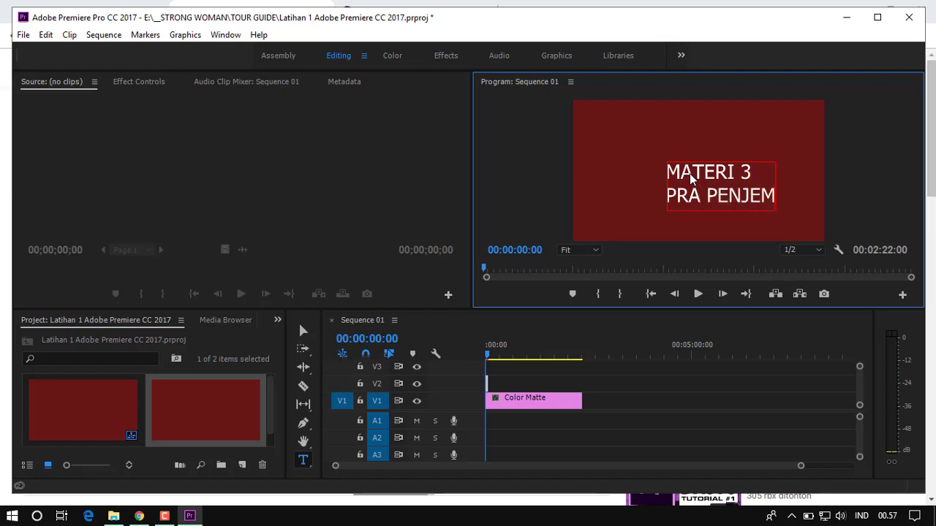
{"action": "type", "text": "PUTA"}
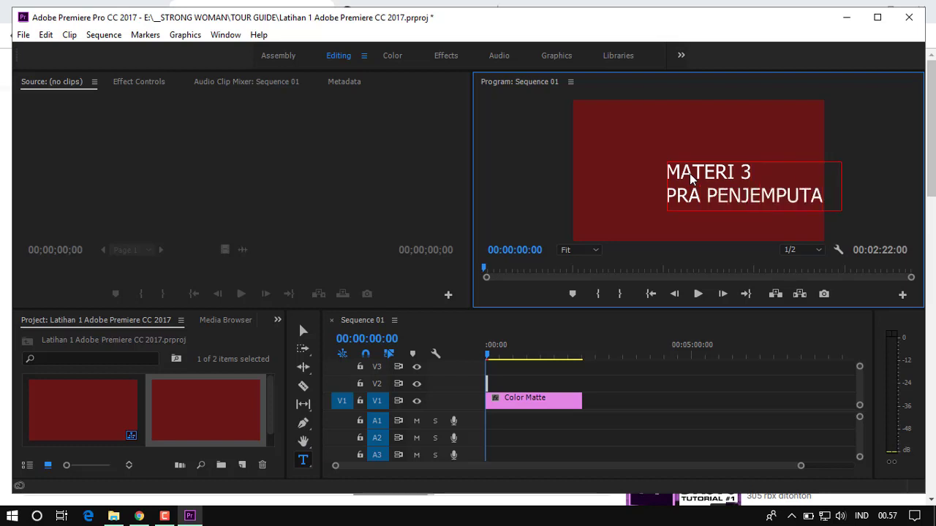
{"action": "key", "text": "Return"}
{"action": "type", "text": "TOU"}
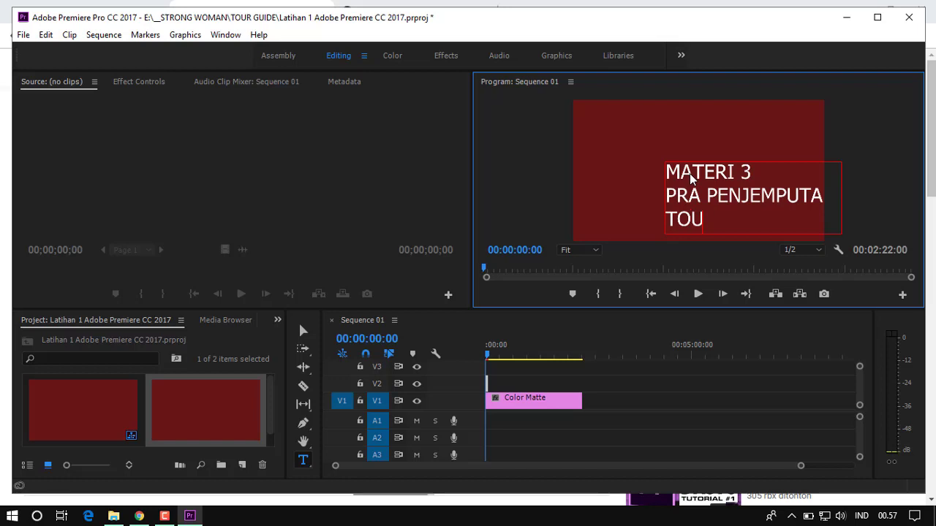
{"action": "type", "text": "R GUID"}
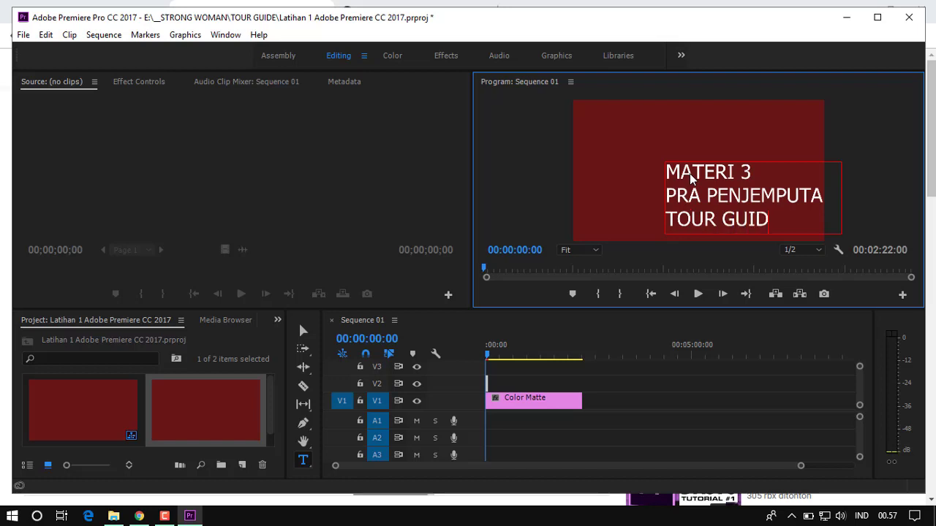
{"action": "type", "text": "E"}
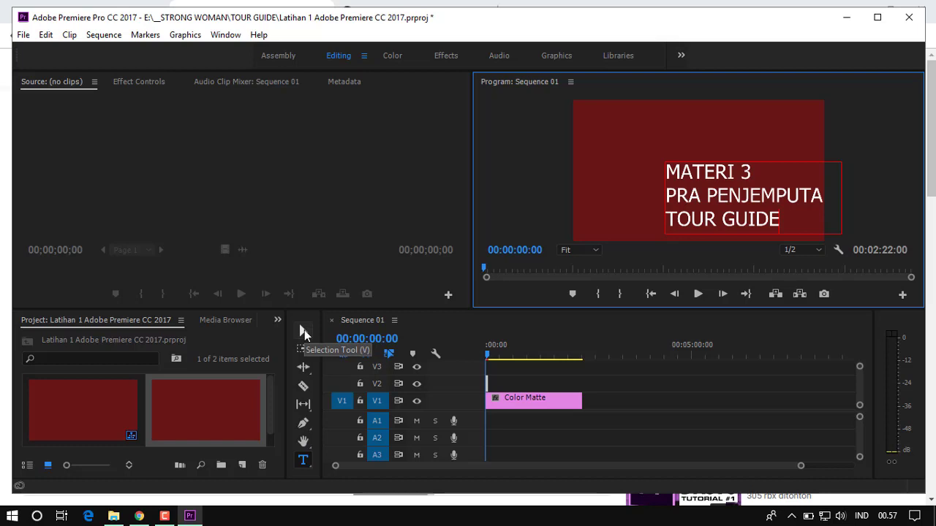
Step: Move the title text box left and up so it fits inside the frame
{"action": "left_click", "coordinate": [304, 329]}
{"action": "left_click", "coordinate": [687, 194]}
{"action": "left_click_drag", "start_coordinate": [686, 195], "coordinate": [657, 181]}
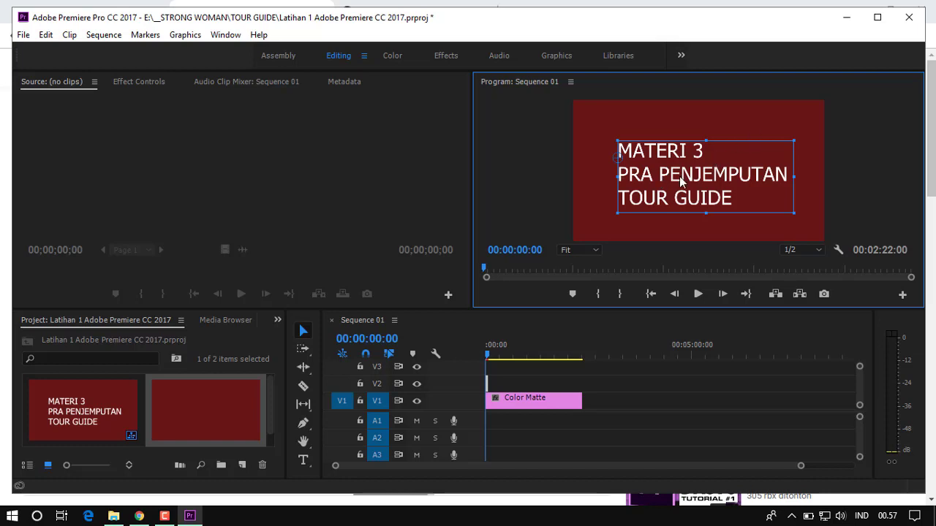
Step: In Effect Controls Source Text, set the title font to Calisto MT with Bold style
{"action": "left_click", "coordinate": [138, 82]}
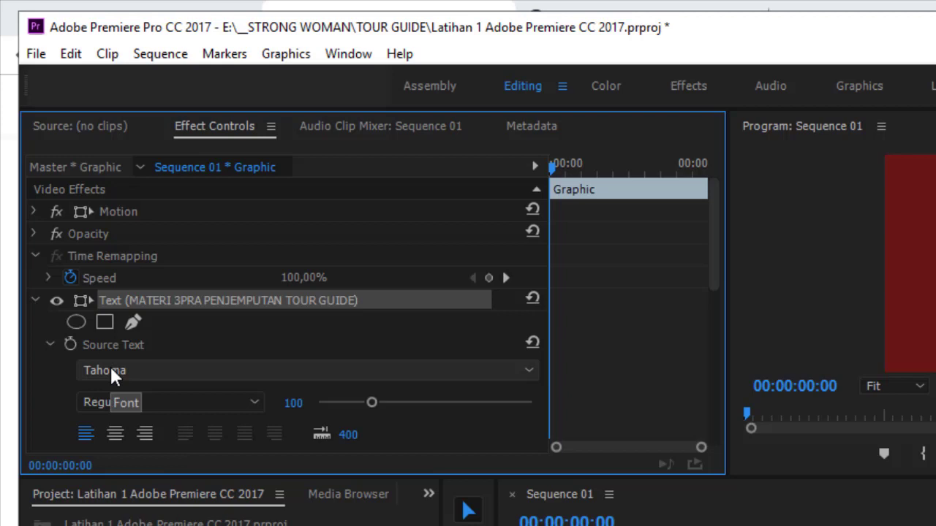
{"action": "left_click", "coordinate": [517, 371]}
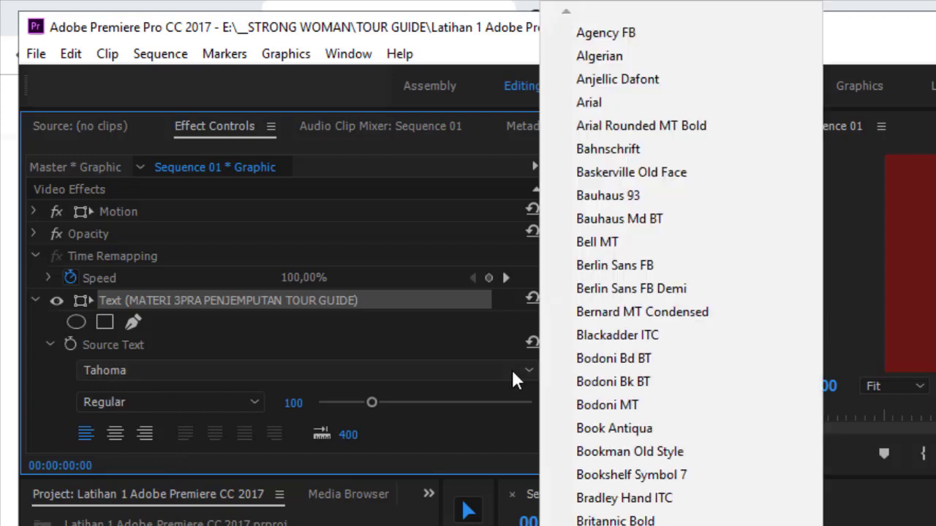
{"action": "left_click", "coordinate": [620, 357]}
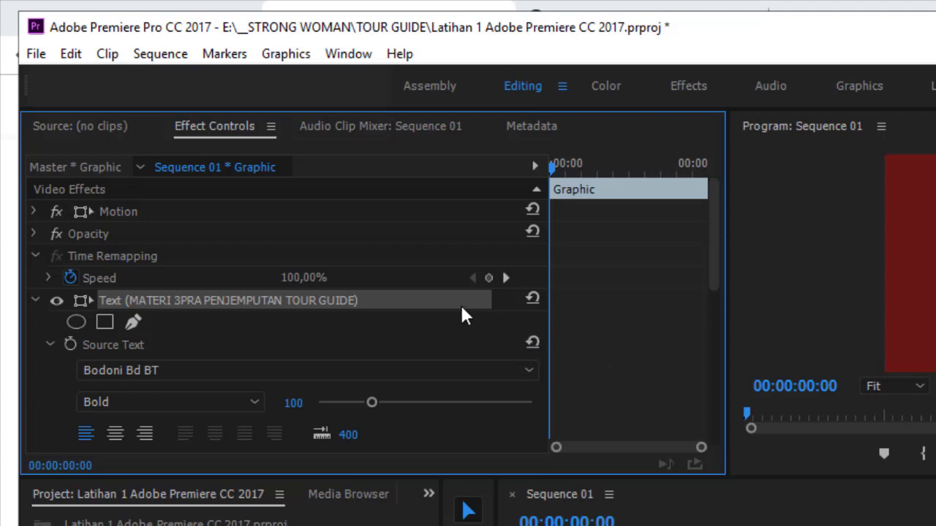
{"action": "left_click", "coordinate": [372, 379]}
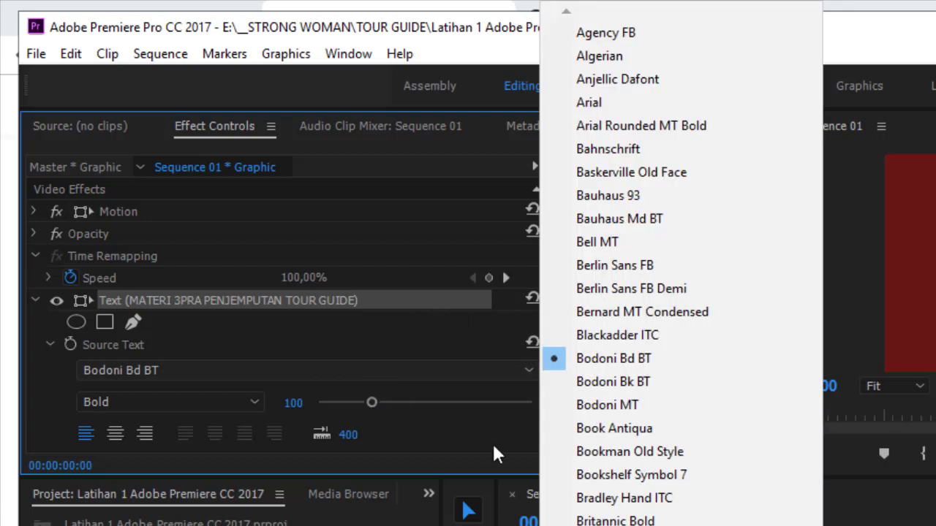
{"action": "left_click", "coordinate": [609, 499]}
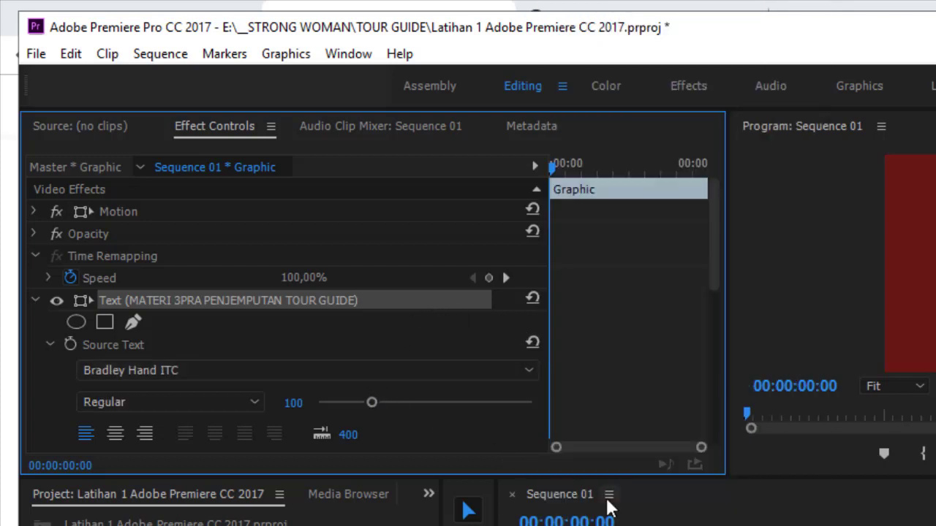
{"action": "left_click", "coordinate": [483, 376]}
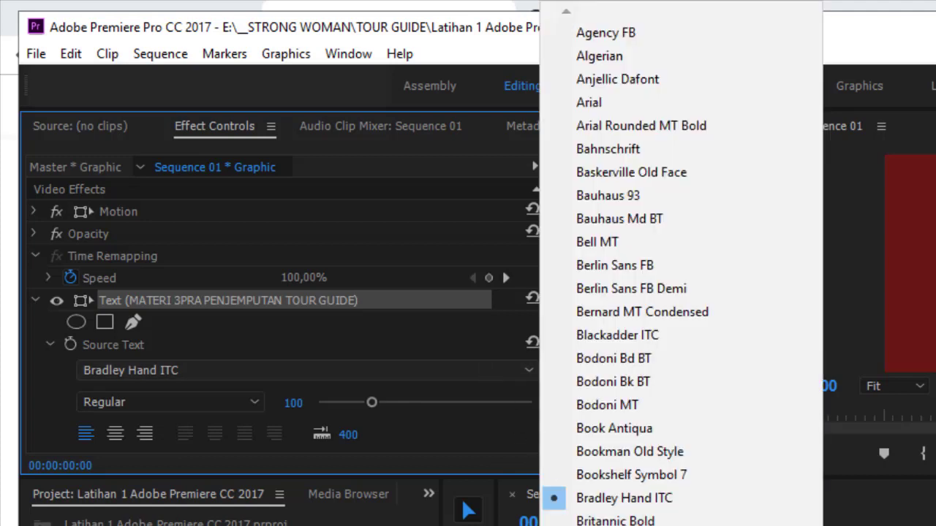
{"action": "type", "text": "calisto"}
{"action": "key", "text": "Return"}
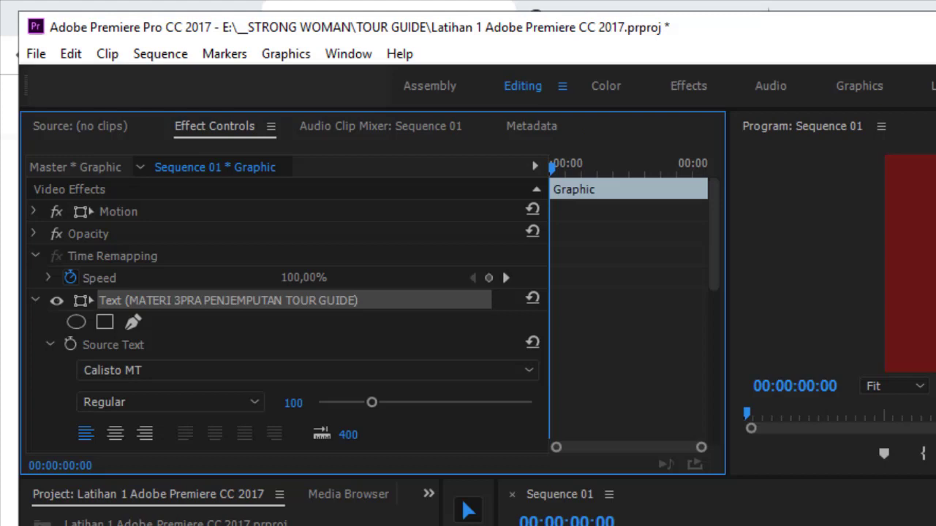
{"action": "left_click", "coordinate": [250, 401]}
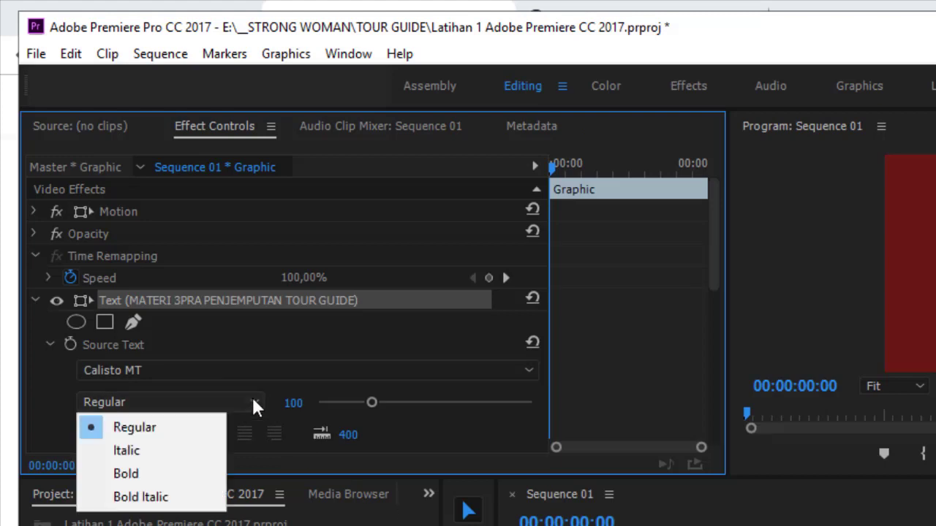
{"action": "left_click", "coordinate": [126, 474]}
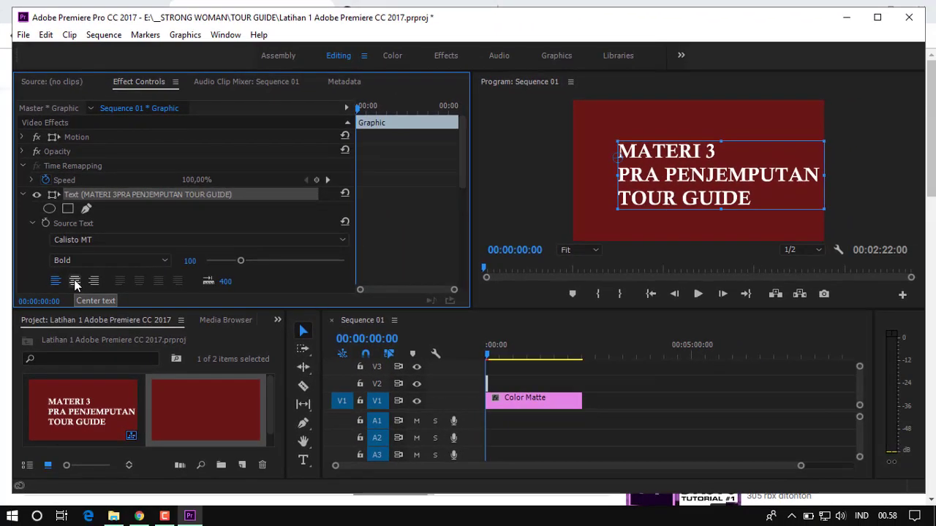
Step: Apply Center text alignment to the title and drag it to the middle of the matte
{"action": "left_click", "coordinate": [75, 282]}
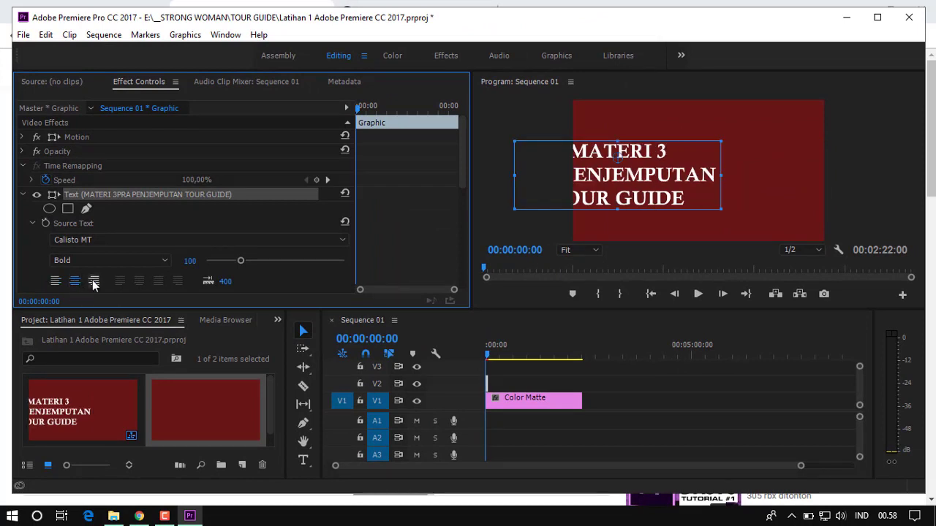
{"action": "left_click", "coordinate": [93, 282]}
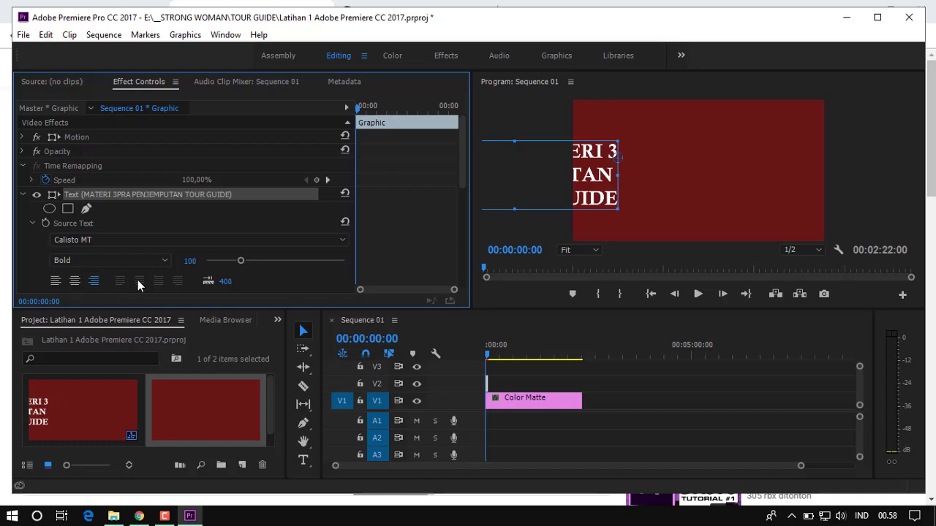
{"action": "left_click", "coordinate": [75, 284]}
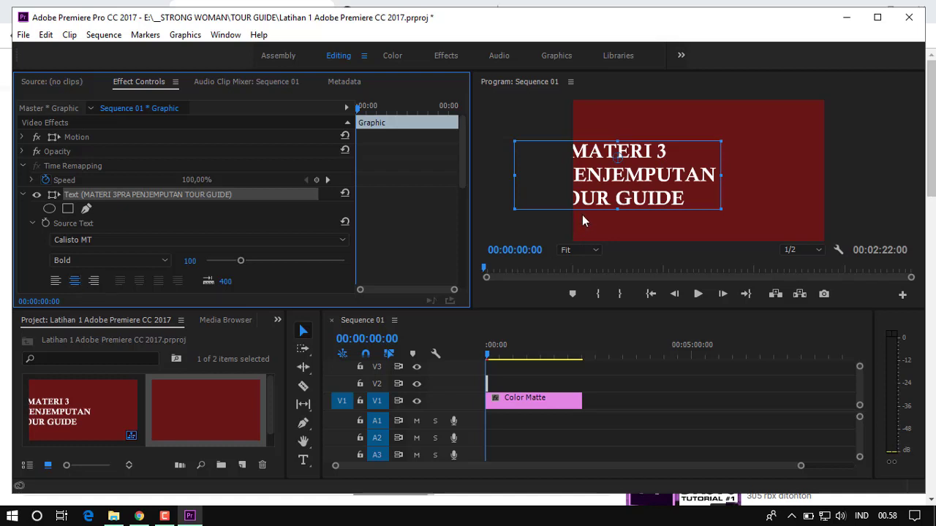
{"action": "left_click_drag", "start_coordinate": [620, 181], "coordinate": [699, 178]}
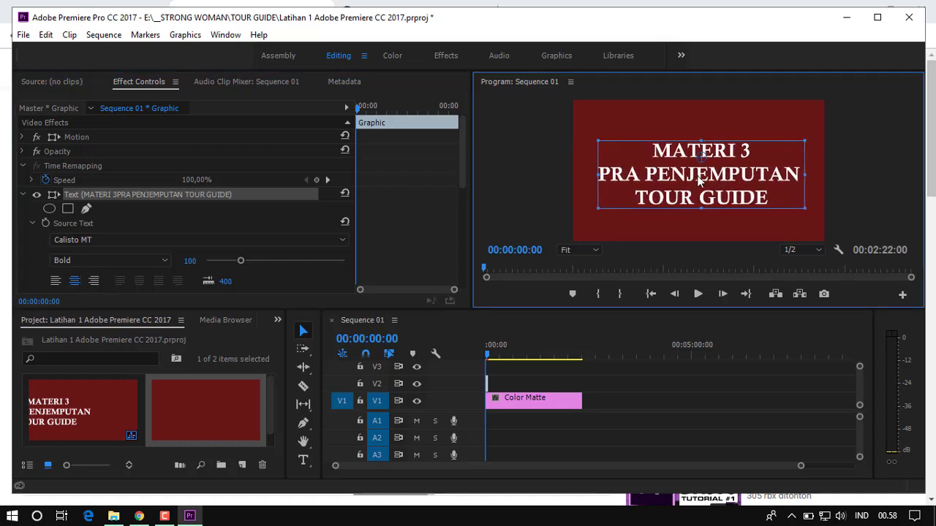